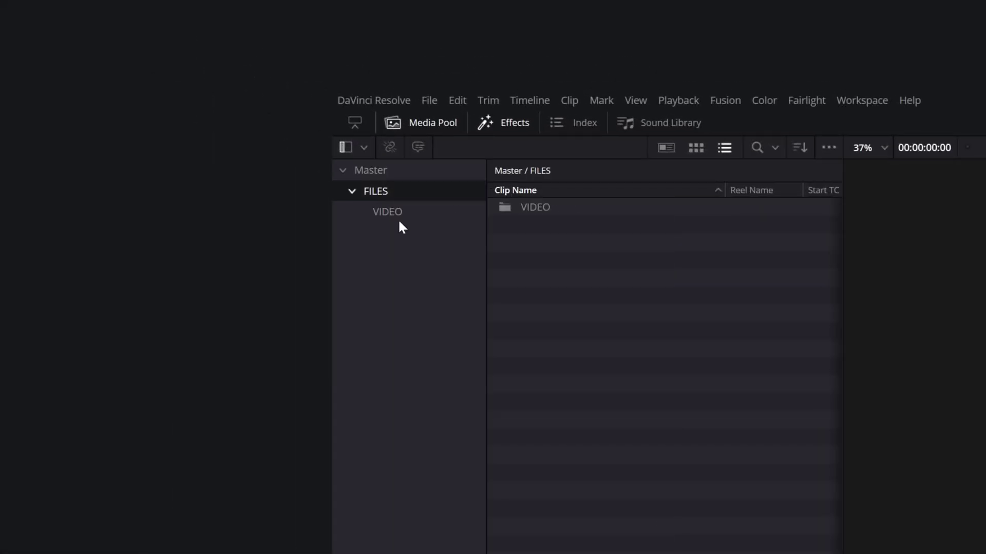
# Create a DAY 01 bin inside the VIDEO bin.
pyautogui.rightClick(399, 219)
pyautogui.click(466, 283)
pyautogui.write('DAY 01')
# Add a '101 interview' bin inside DAY 01 and import the interview footage into it.
pyautogui.press('Return')
pyautogui.rightClick(430, 235)
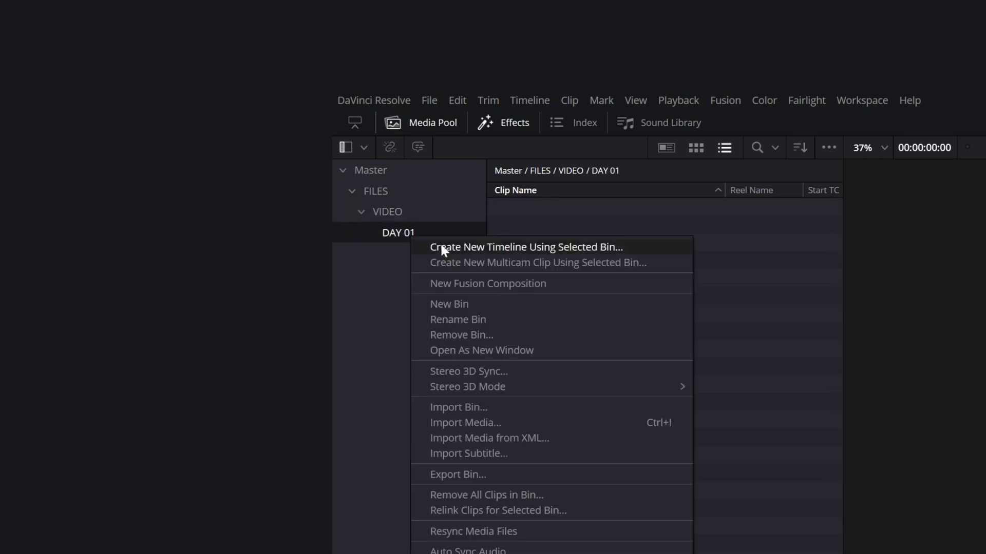
pyautogui.click(476, 301)
pyautogui.write('101 interview')
pyautogui.press('Return')
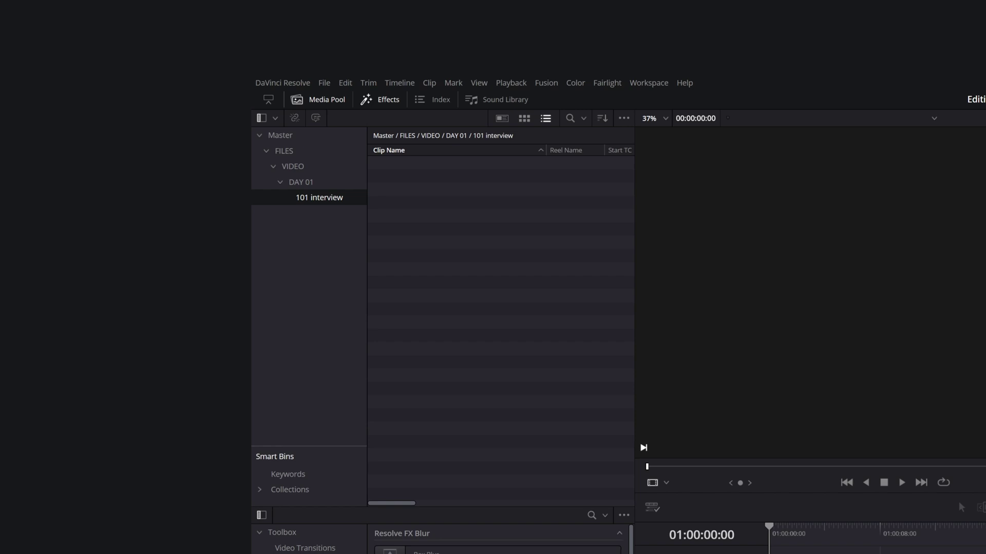
pyautogui.moveTo(251, 331); pyautogui.dragTo(445, 280)
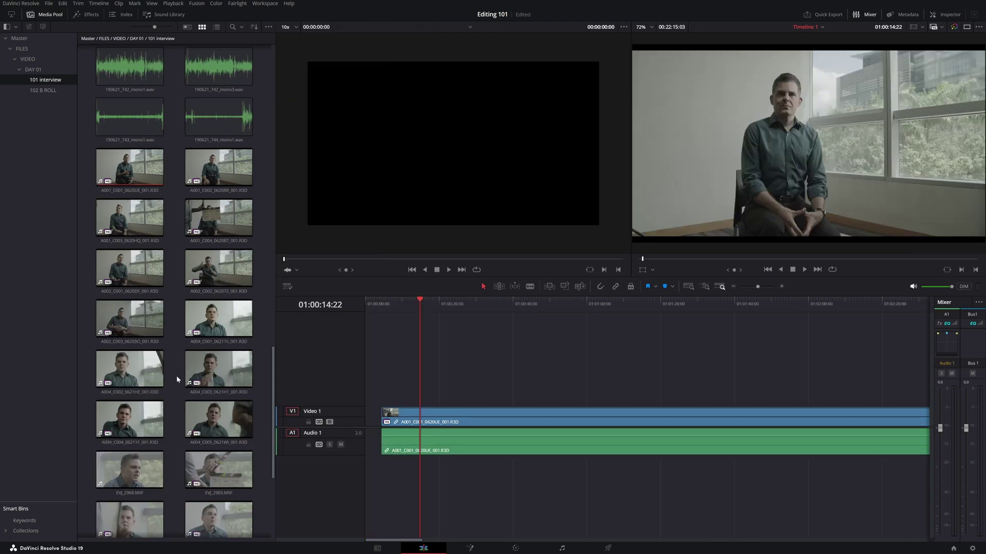
# Add EVJ_2968.MXF and 190620_712_mono1.wav to the timeline and sync all three clips by waveform.
pyautogui.moveTo(131, 470); pyautogui.dragTo(392, 402)
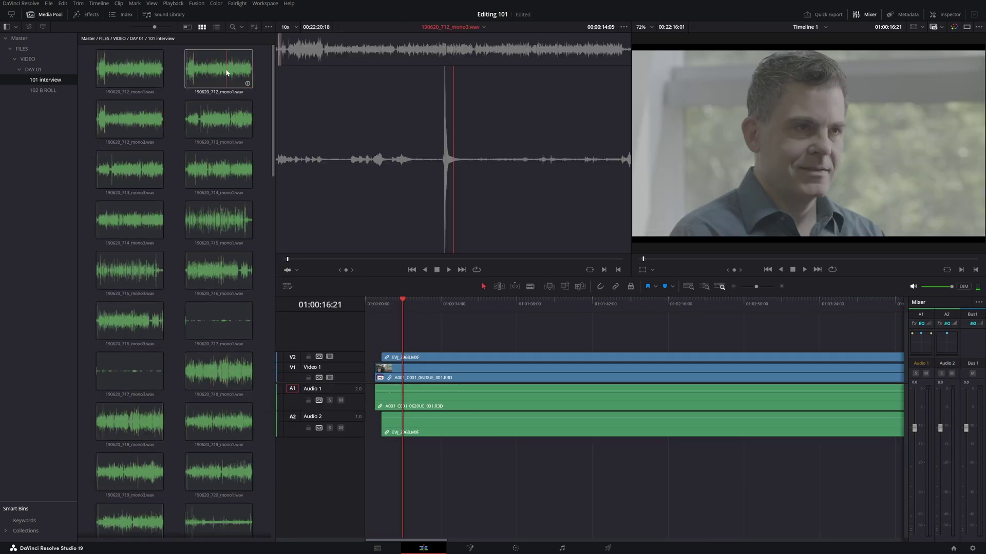
pyautogui.moveTo(221, 69); pyautogui.dragTo(401, 456)
pyautogui.moveTo(639, 535); pyautogui.dragTo(363, 298)
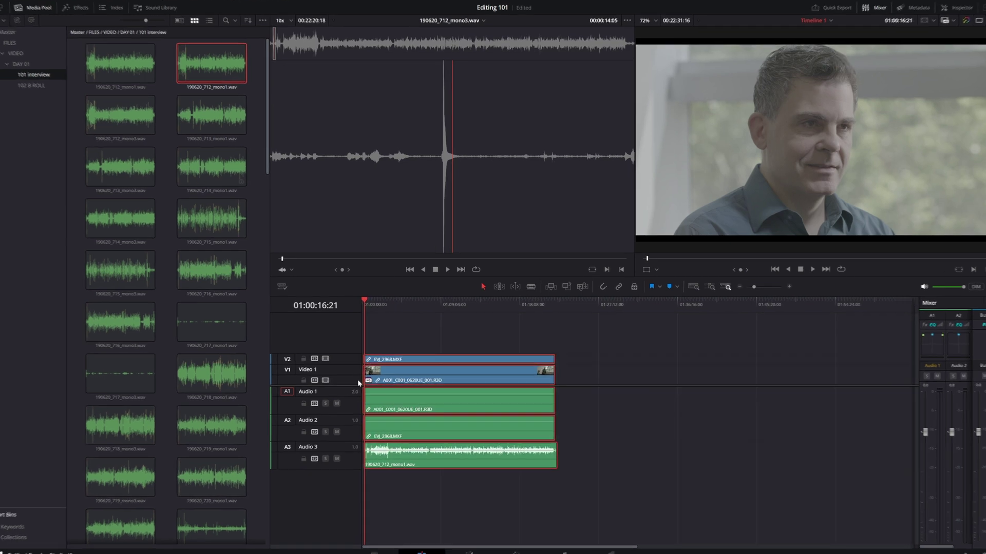
pyautogui.rightClick(444, 418)
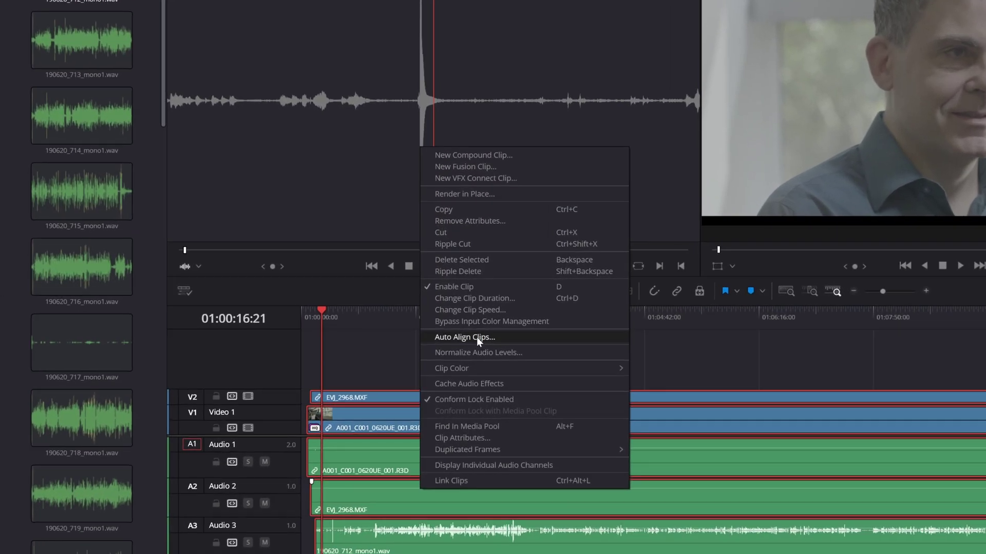
pyautogui.click(477, 336)
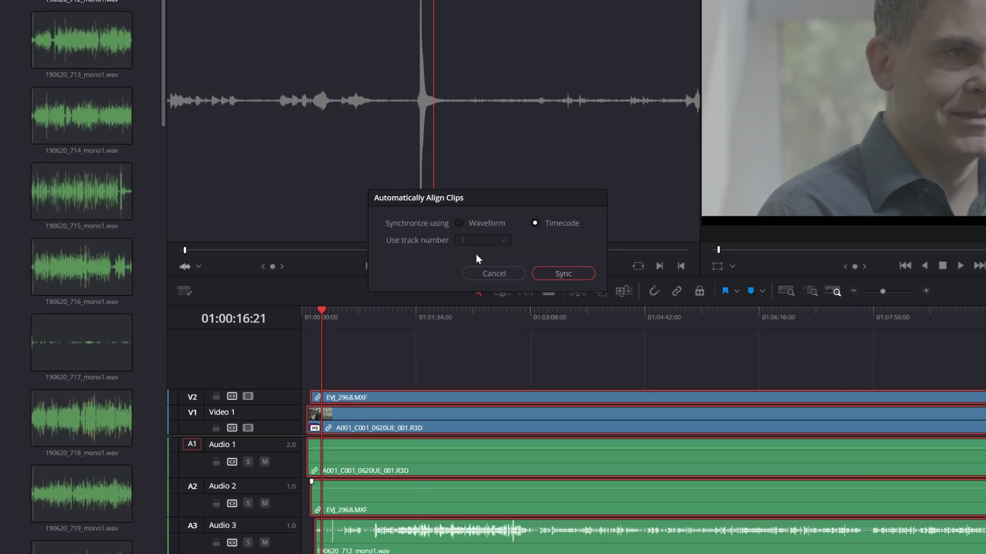
pyautogui.click(488, 223)
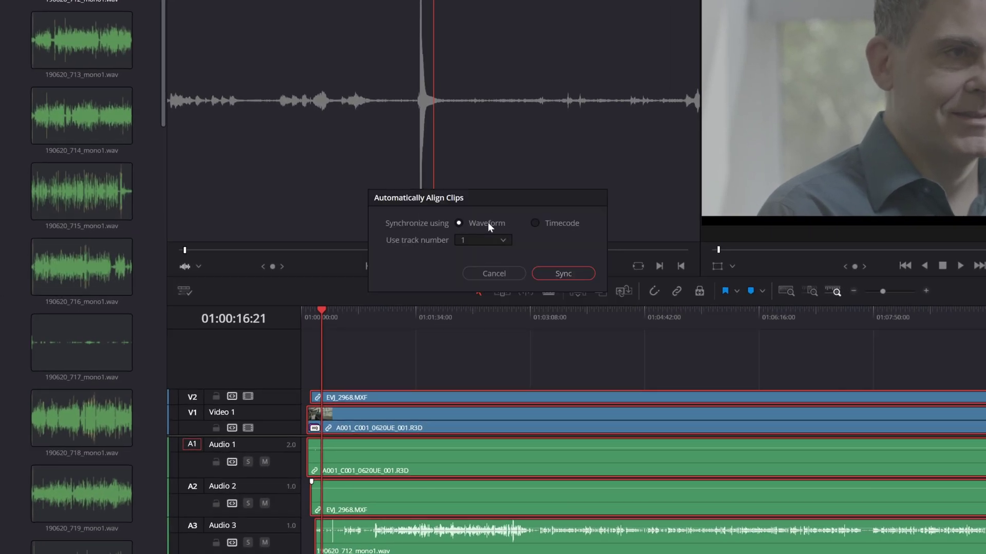
pyautogui.click(563, 273)
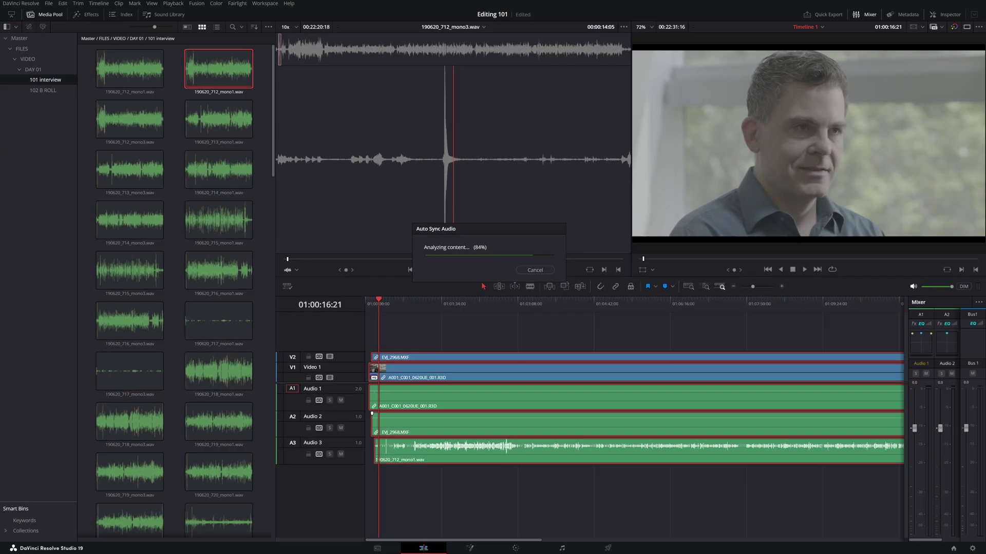
pyautogui.click(496, 306)
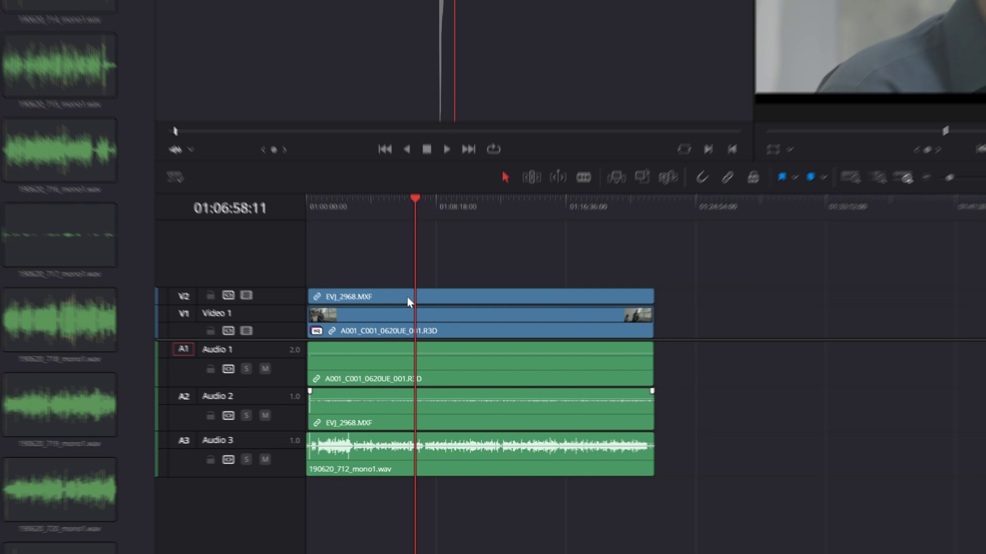
# Disable the EVJ_2968.MXF clip on track V2 with the D shortcut.
pyautogui.click(486, 360)
pyautogui.press('d')
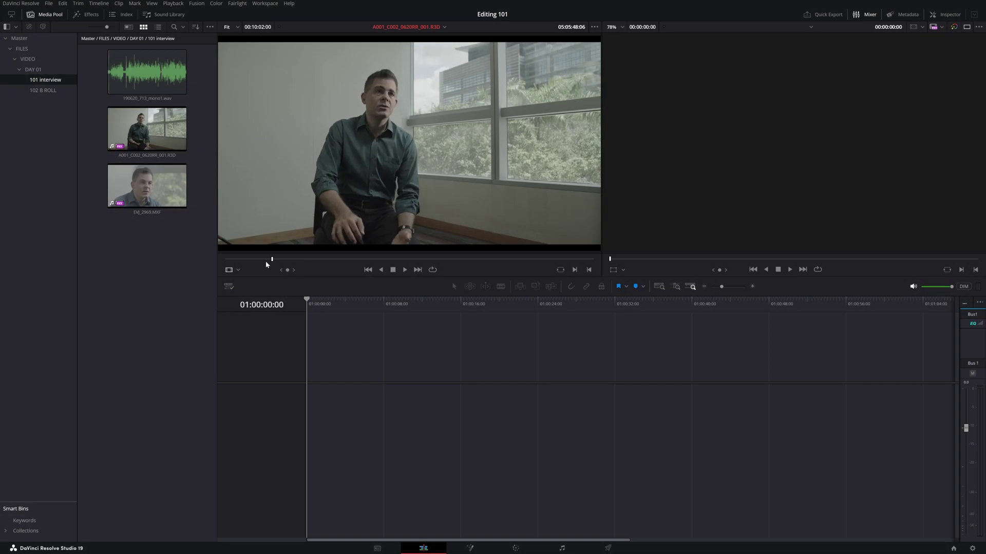
# Scrub the A001 clip and EVJ_2969.MXF back to their clappers in the Source Viewer.
pyautogui.moveTo(266, 265); pyautogui.dragTo(213, 261)
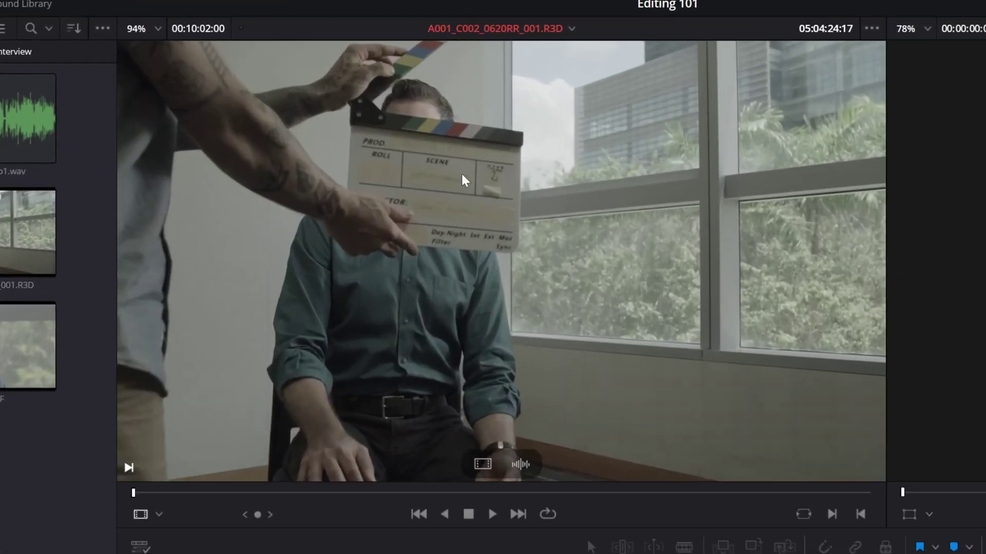
pyautogui.scroll(1, 441, 187)
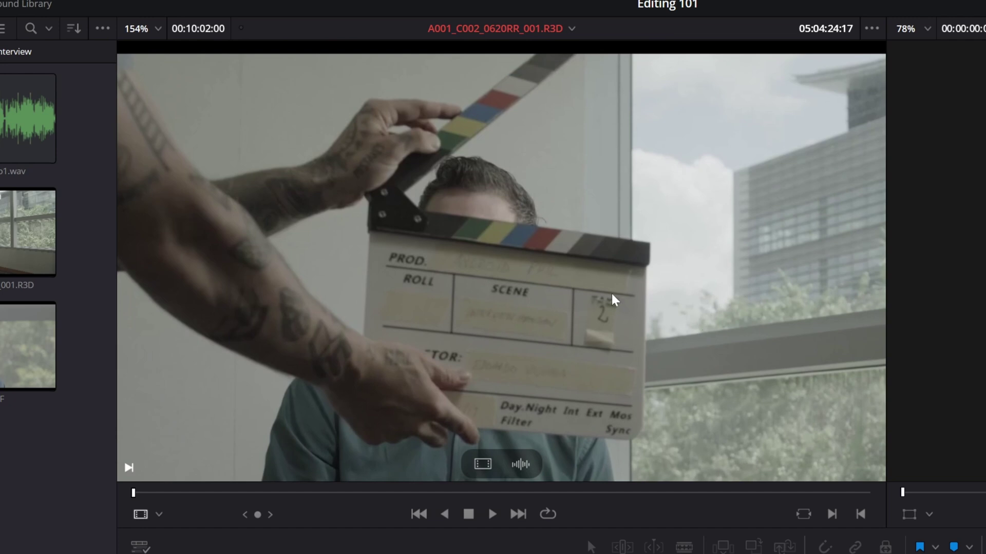
pyautogui.hotkey('shift', 'z')
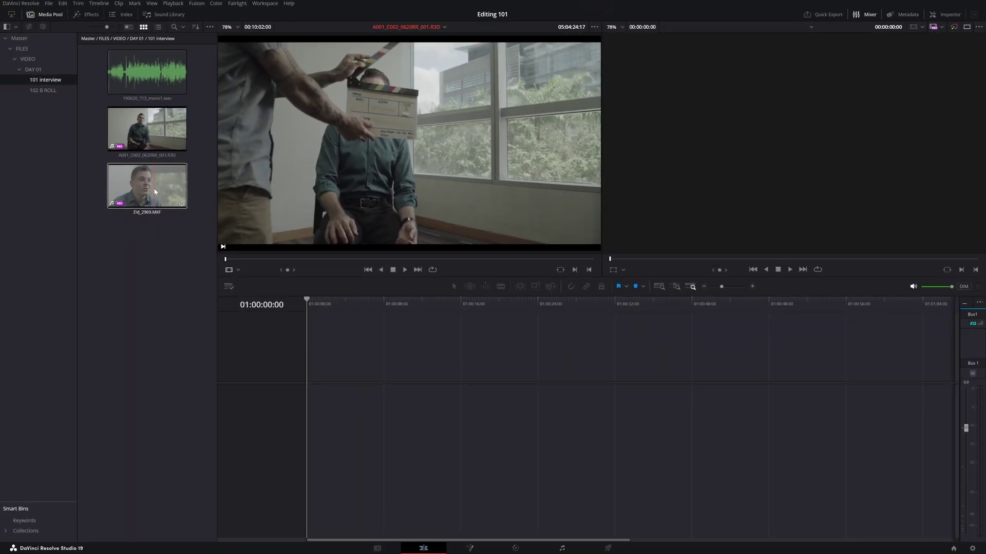
pyautogui.click(155, 192)
pyautogui.moveTo(253, 262); pyautogui.dragTo(211, 266)
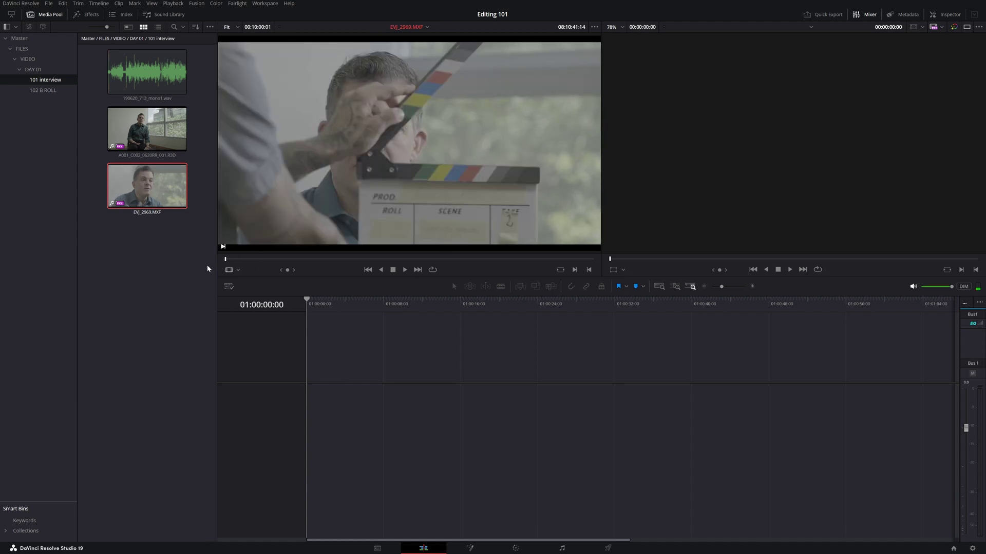
# Play 190620_713_mono1.wav to find the clap spike and mark an in point there.
pyautogui.click(147, 72)
pyautogui.press('space')
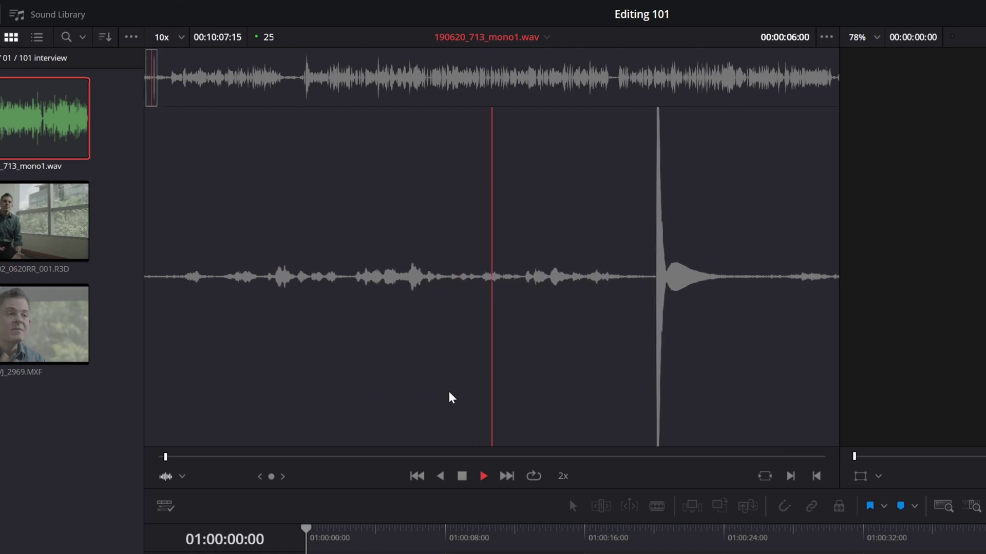
pyautogui.press('space')
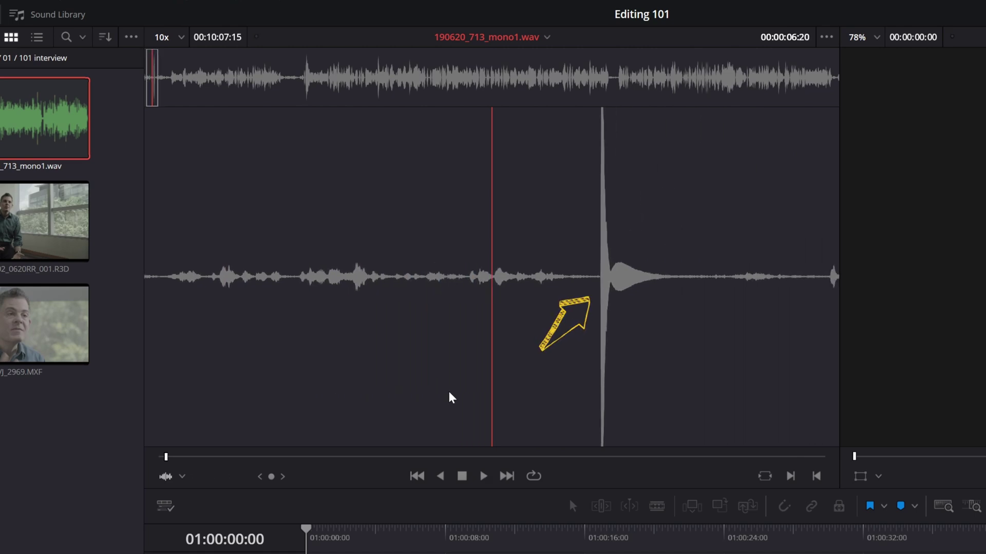
pyautogui.press('space')
pyautogui.press('space')
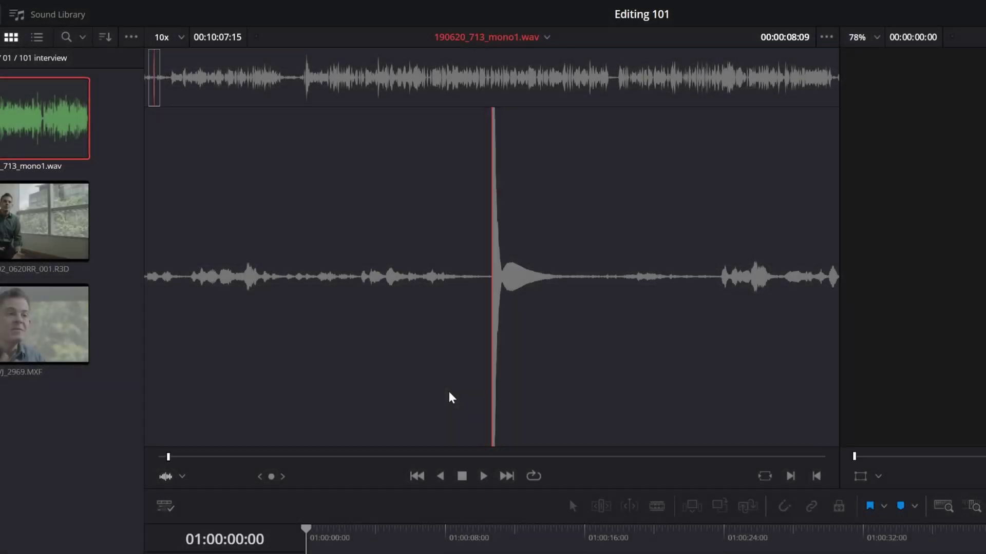
pyautogui.press('i')
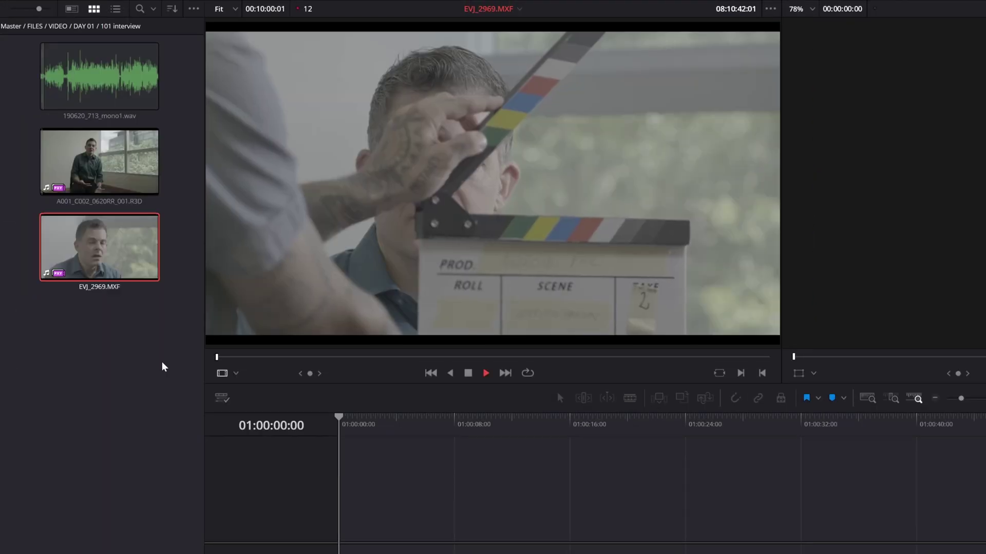
# Play the garage interview clip at double speed.
pyautogui.press('l')
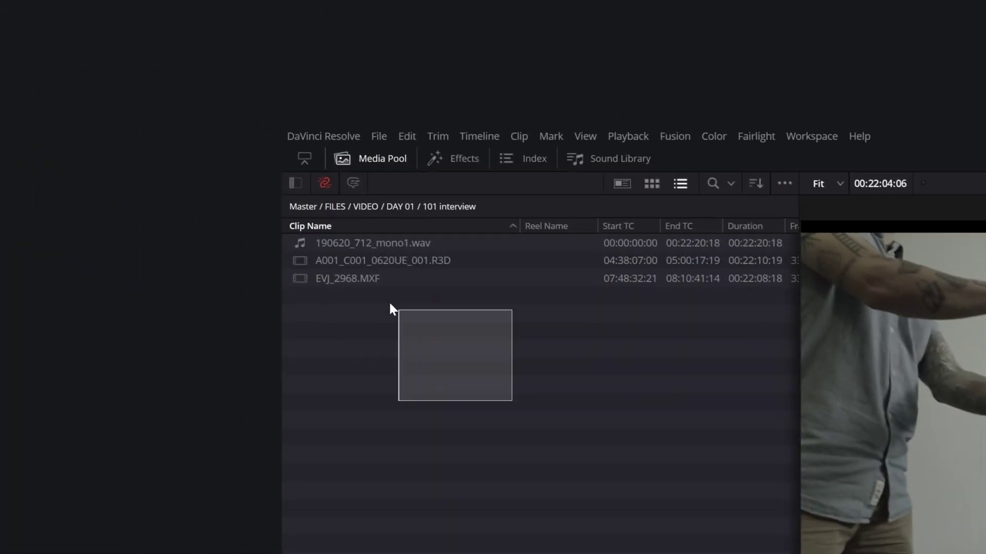
# Make multicam clip 'INT David 01 GRP' from the three clips, synced on in points, keeping source clips in place.
pyautogui.moveTo(390, 304); pyautogui.dragTo(340, 242)
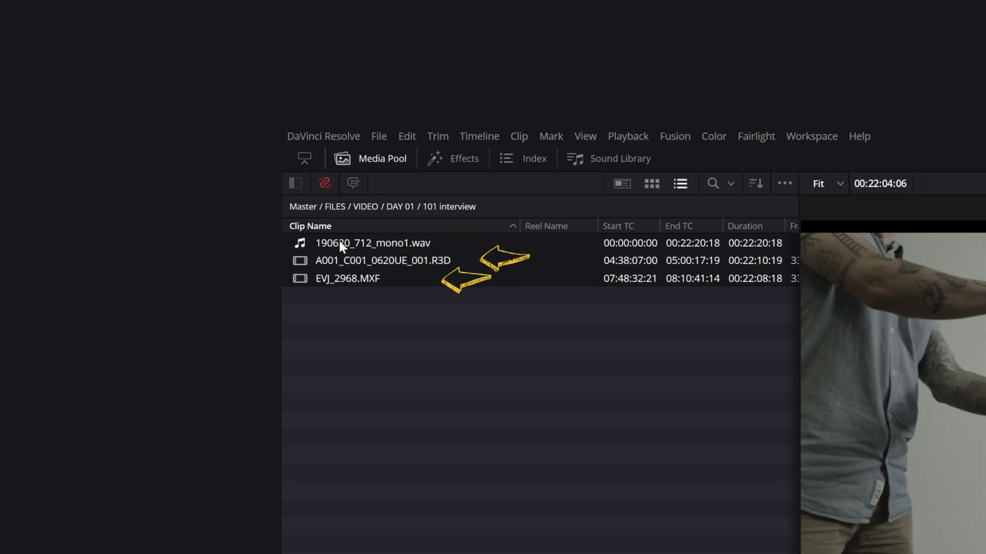
pyautogui.rightClick(339, 243)
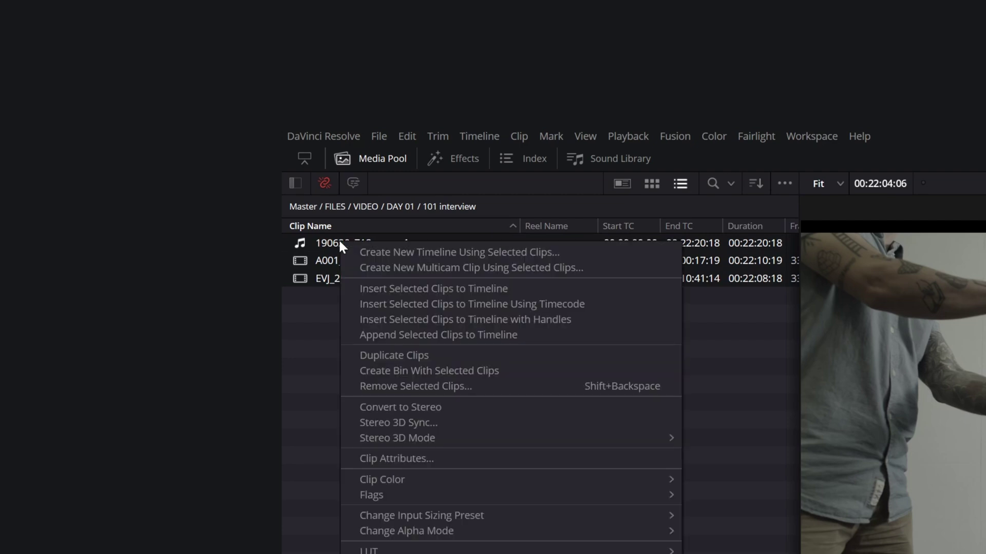
pyautogui.click(606, 267)
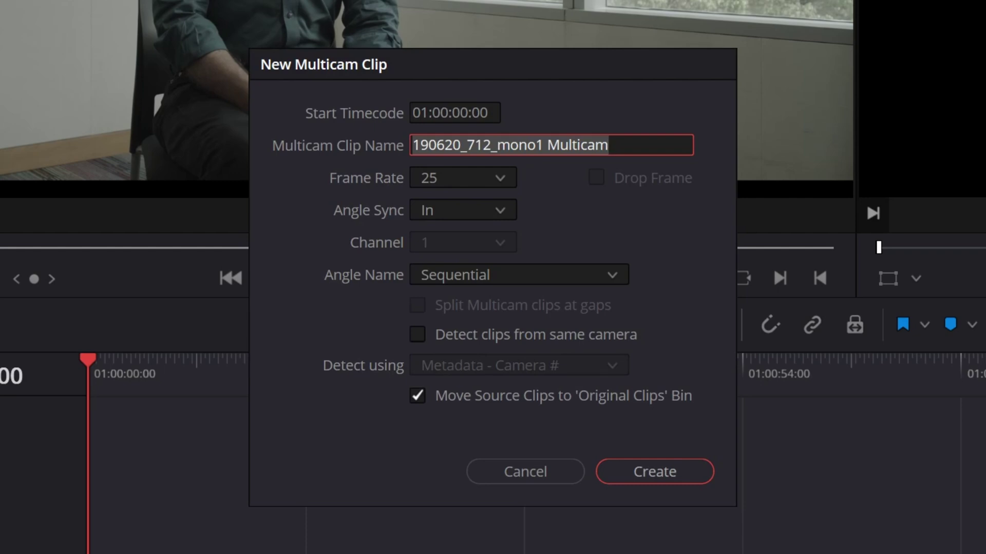
pyautogui.hotkey('ctrl', 'a')
pyautogui.press('BackSpace')
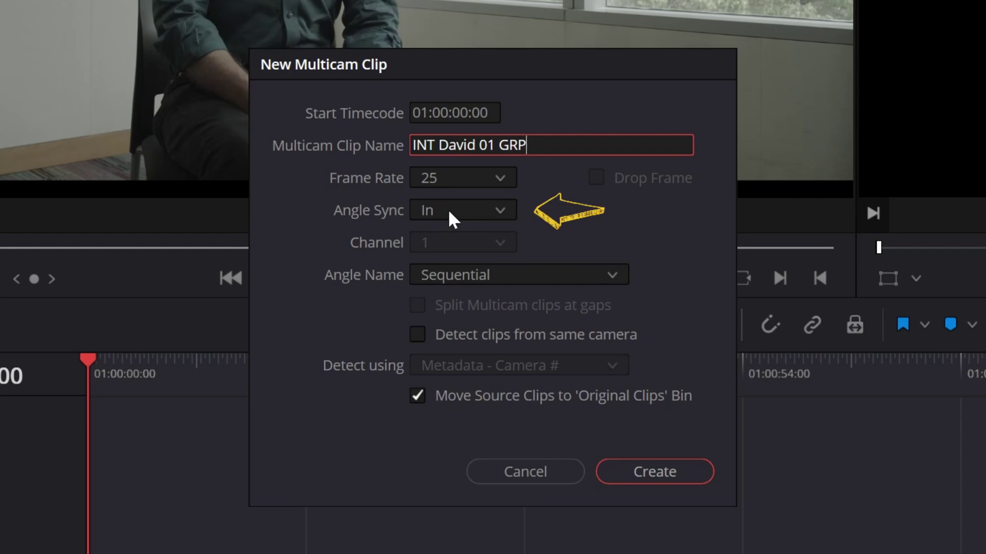
pyautogui.click(415, 397)
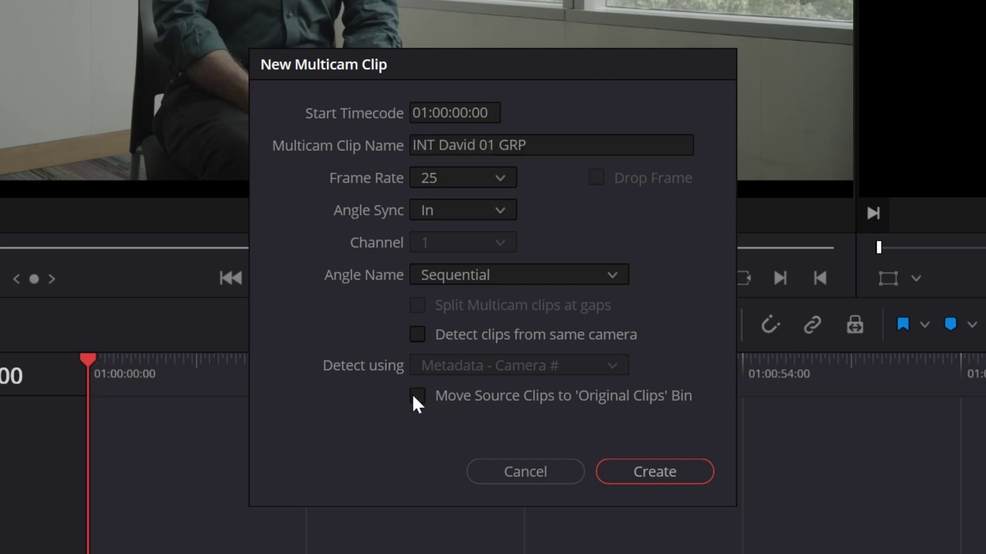
pyautogui.click(642, 467)
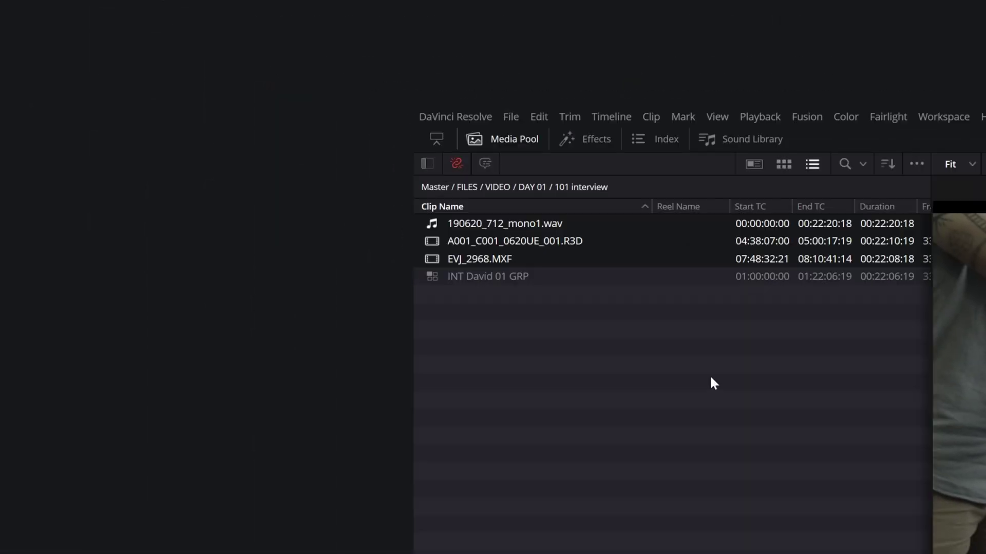
pyautogui.click(711, 378)
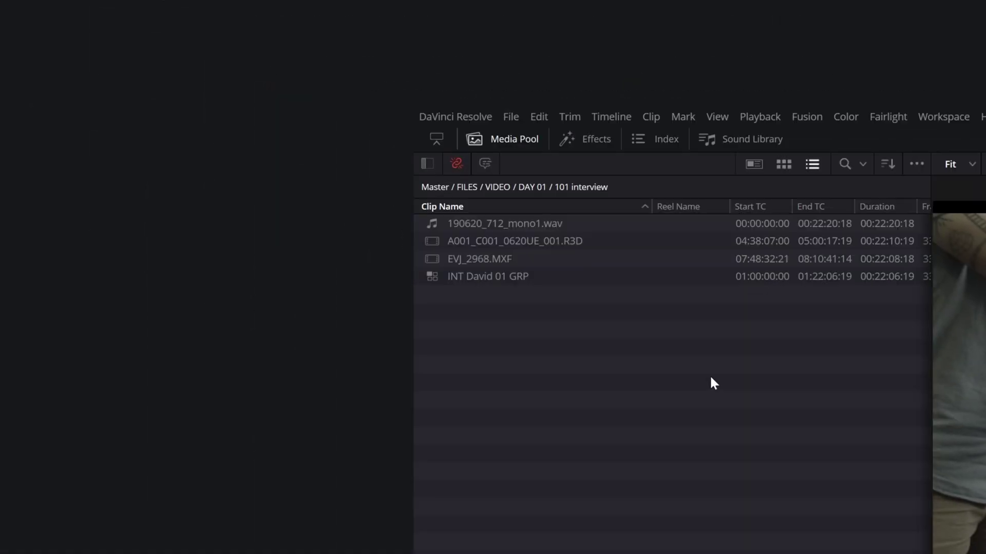
pyautogui.click(456, 280)
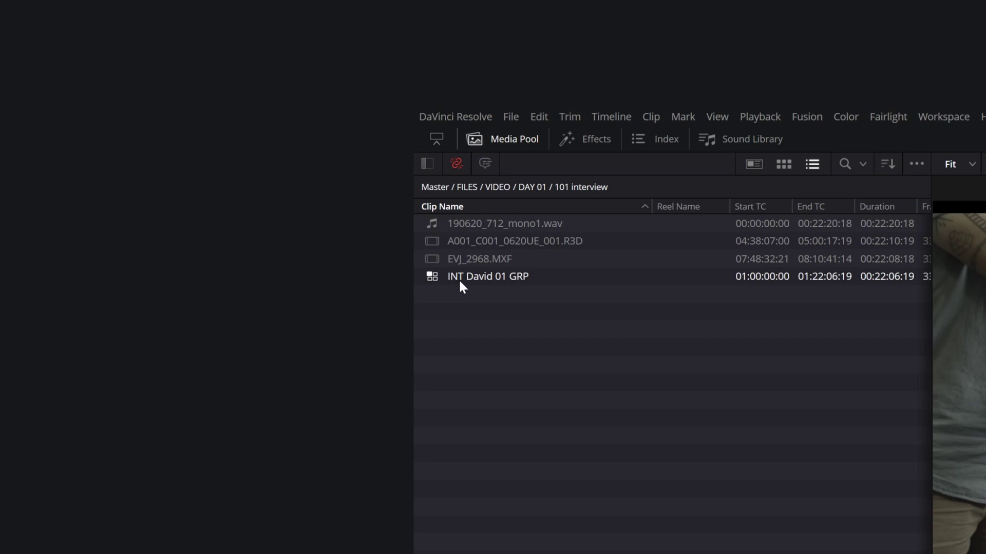
# Preview the INT David 01 GRP angles and create a TIMELINES bin.
pyautogui.doubleClick(467, 278)
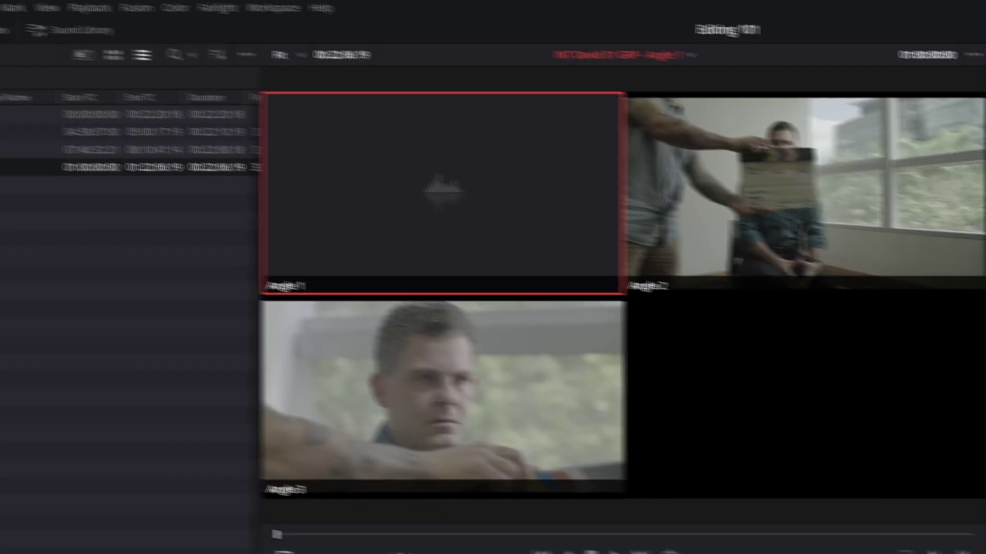
pyautogui.press('space')
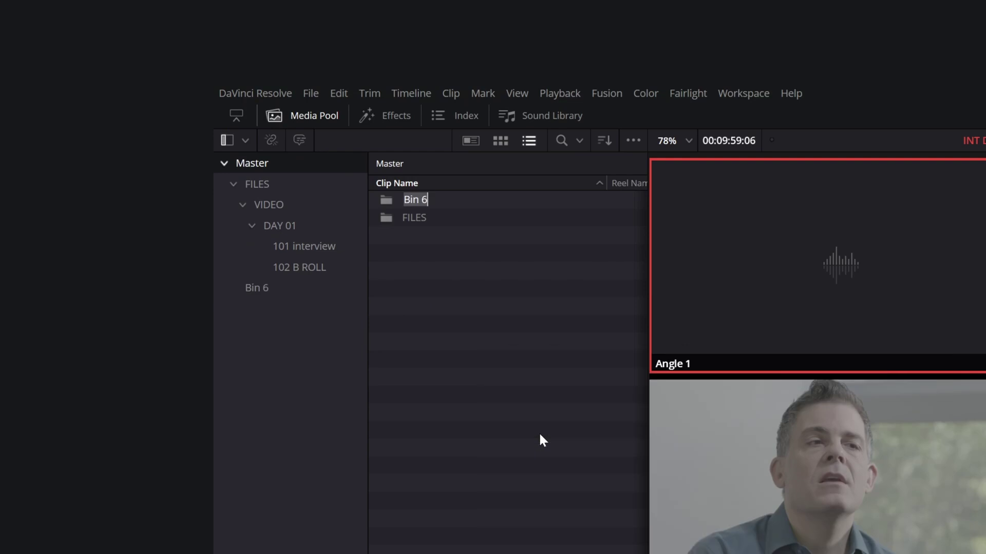
pyautogui.write('TIMELINES')
pyautogui.press('Return')
# Create a timeline named 'Client_ProjectName v1 Interview Selection' in the TIMELINES bin.
pyautogui.rightClick(507, 316)
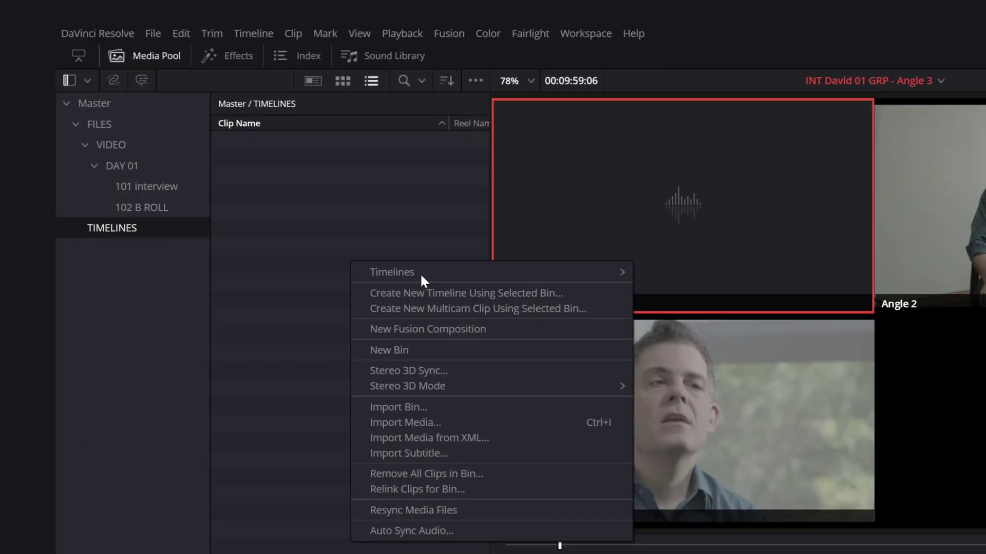
pyautogui.moveTo(641, 324)
pyautogui.click(575, 275)
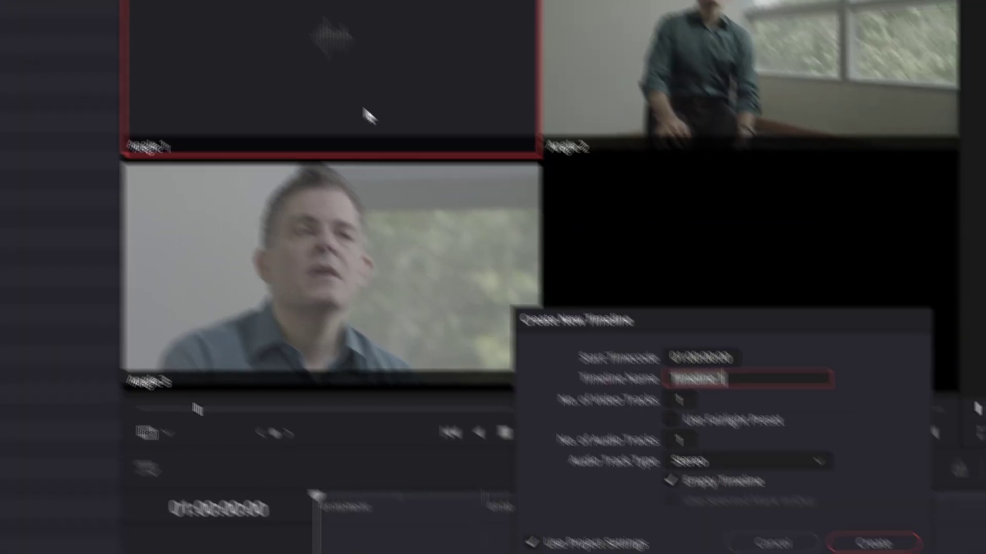
pyautogui.write('Client_ProjectName v')
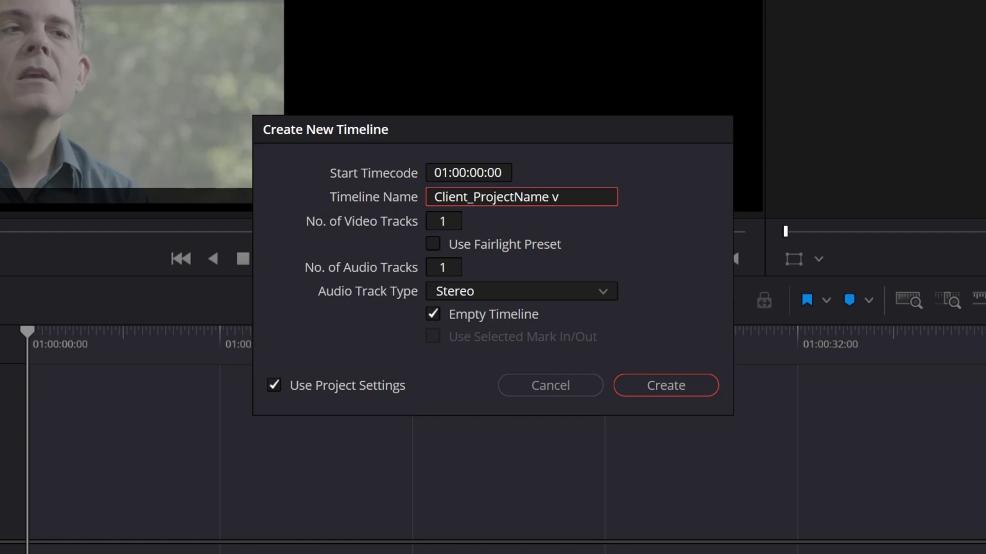
pyautogui.write('1 Interview Selection')
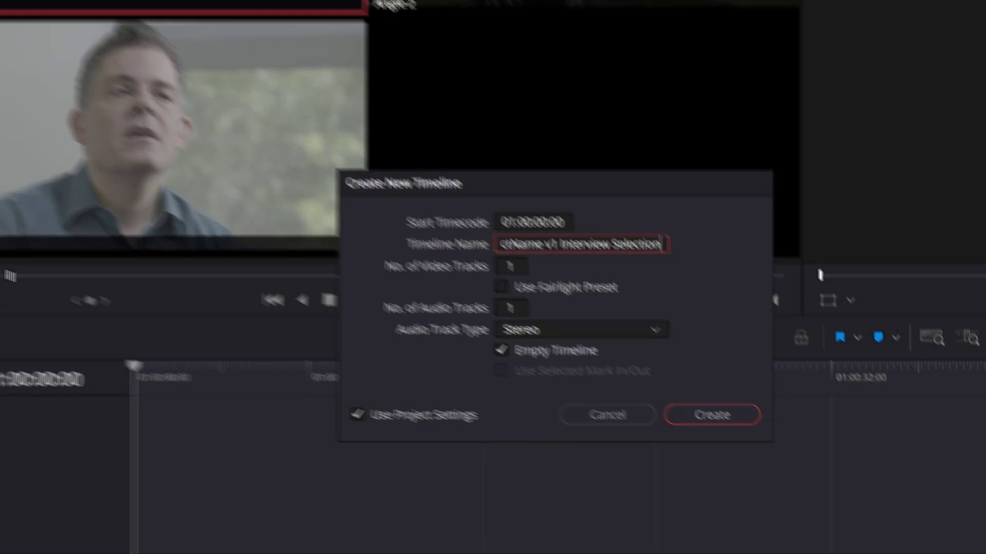
pyautogui.press('Return')
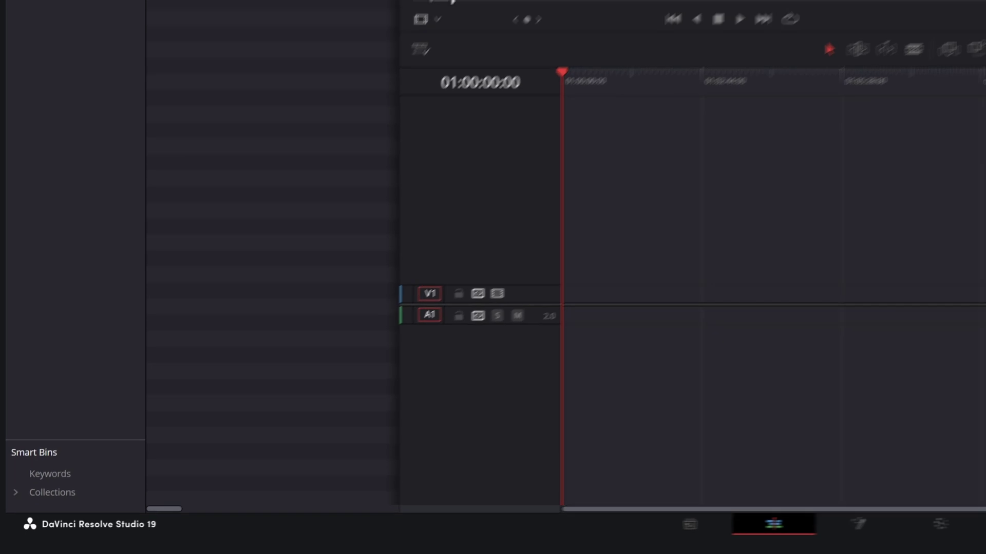
# Overwrite INT David 01 GRP from the source viewer onto the Interview Selection timeline.
pyautogui.moveTo(468, 97); pyautogui.dragTo(734, 173)
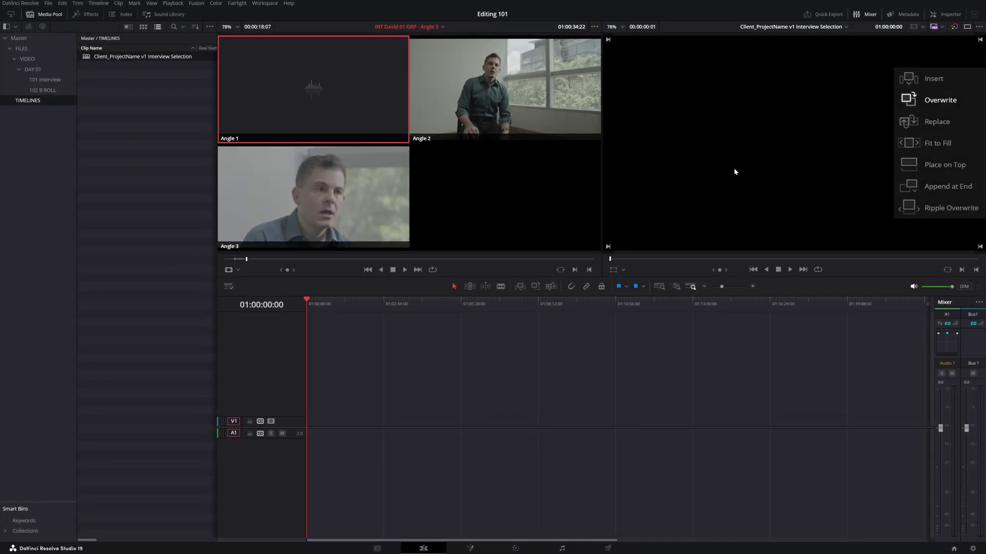
pyautogui.moveTo(734, 171); pyautogui.dragTo(734, 172)
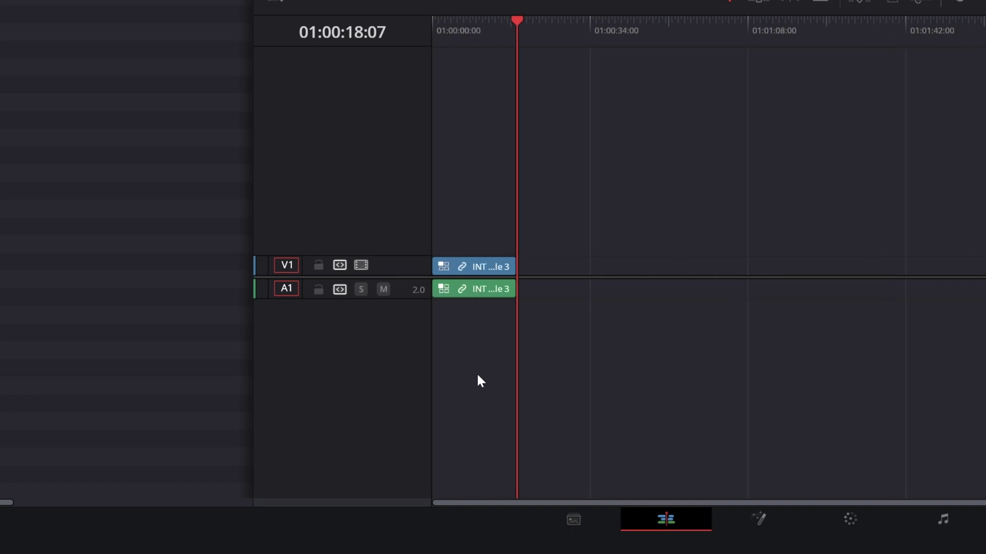
pyautogui.scroll(4, 538, 355)
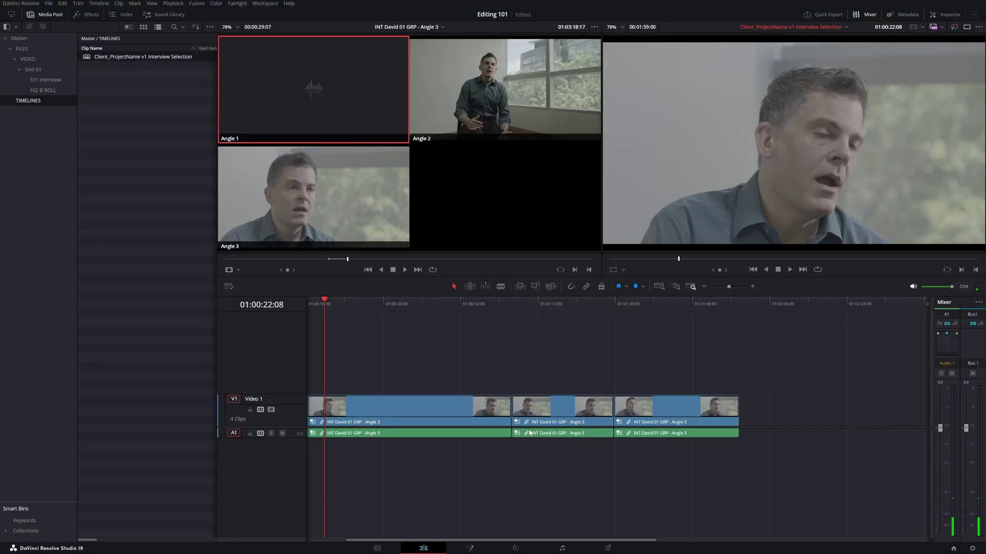
# Switch the first V1 clip's video from Angle 3 to Angle 2.
pyautogui.rightClick(428, 412)
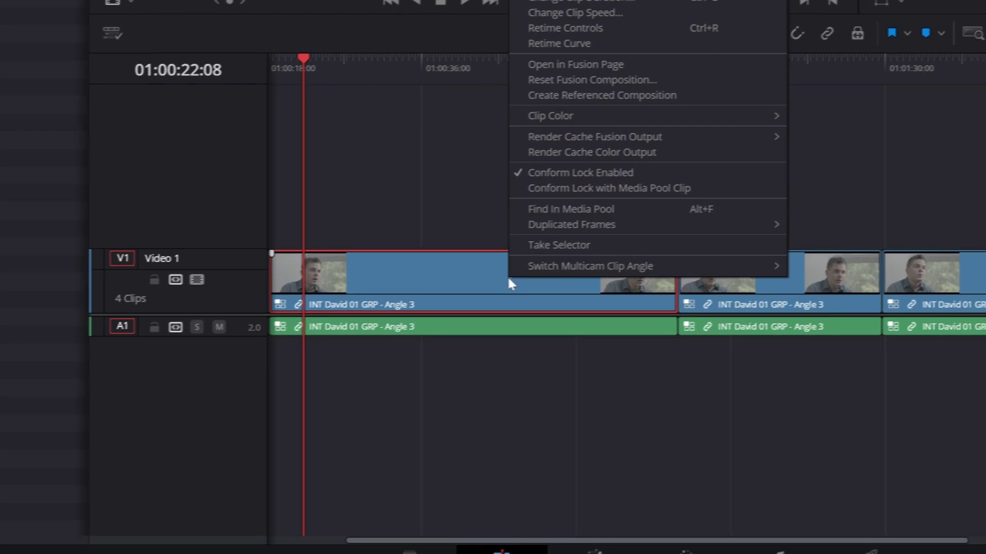
pyautogui.moveTo(626, 263)
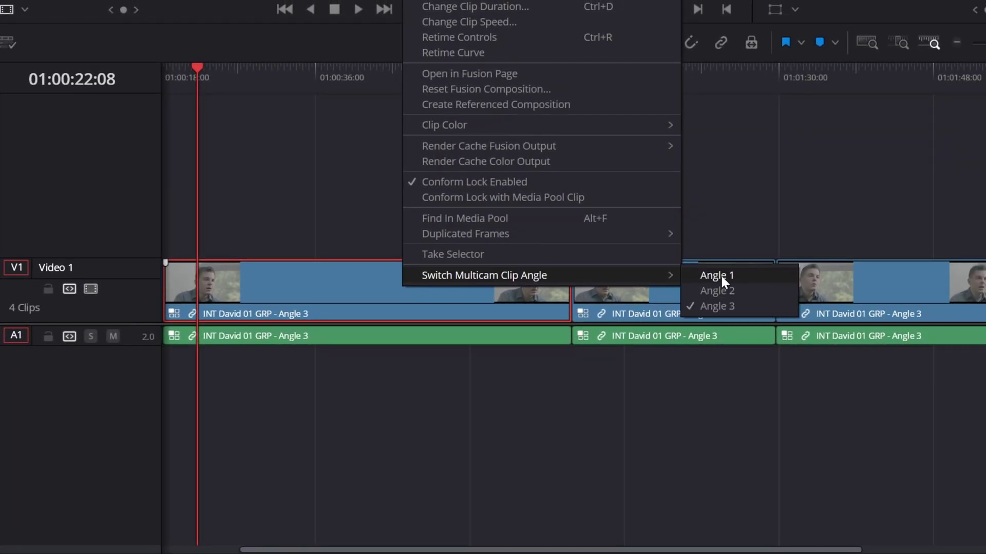
pyautogui.click(724, 291)
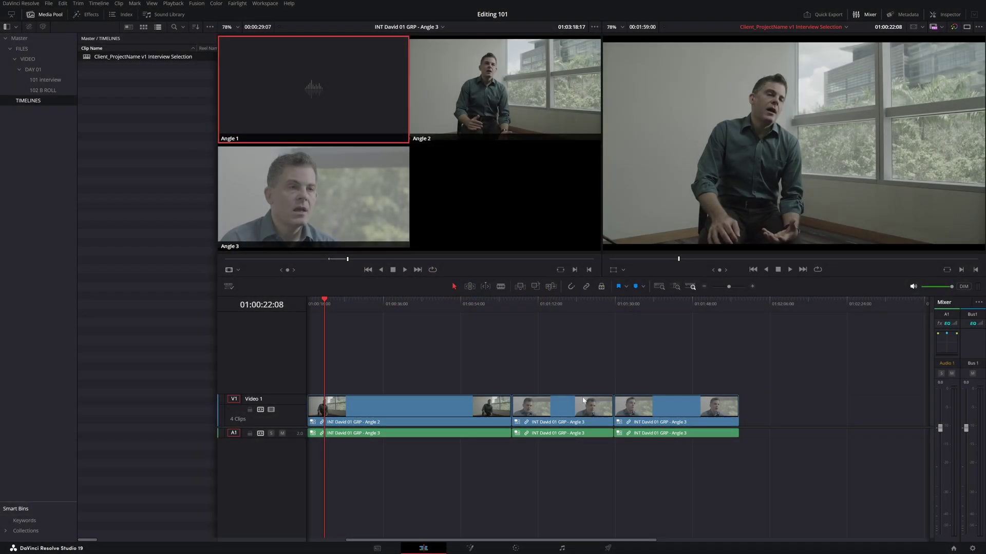
# Select all the A1 audio clips and bring up their multicam angle options.
pyautogui.moveTo(749, 468); pyautogui.dragTo(381, 429)
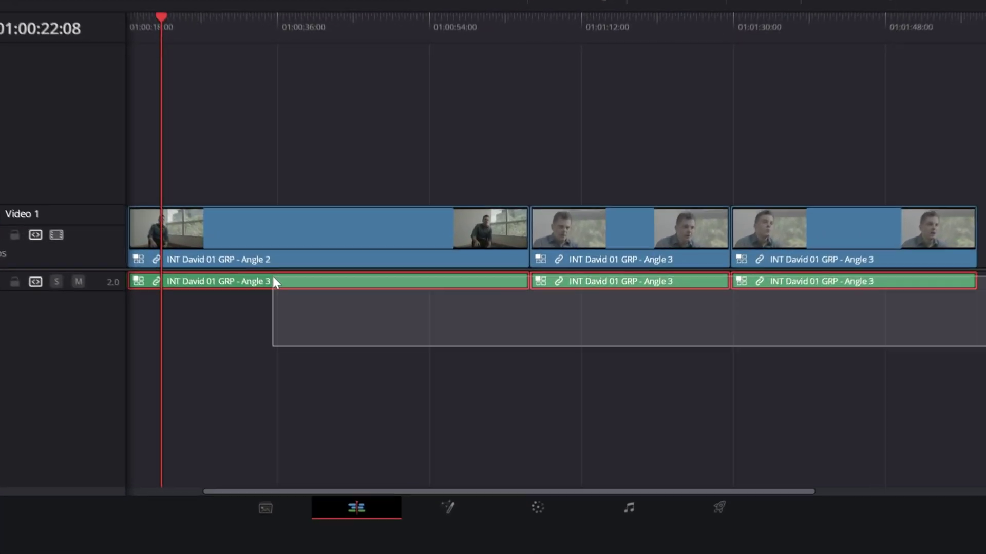
pyautogui.moveTo(273, 281); pyautogui.dragTo(272, 281)
pyautogui.rightClick(273, 281)
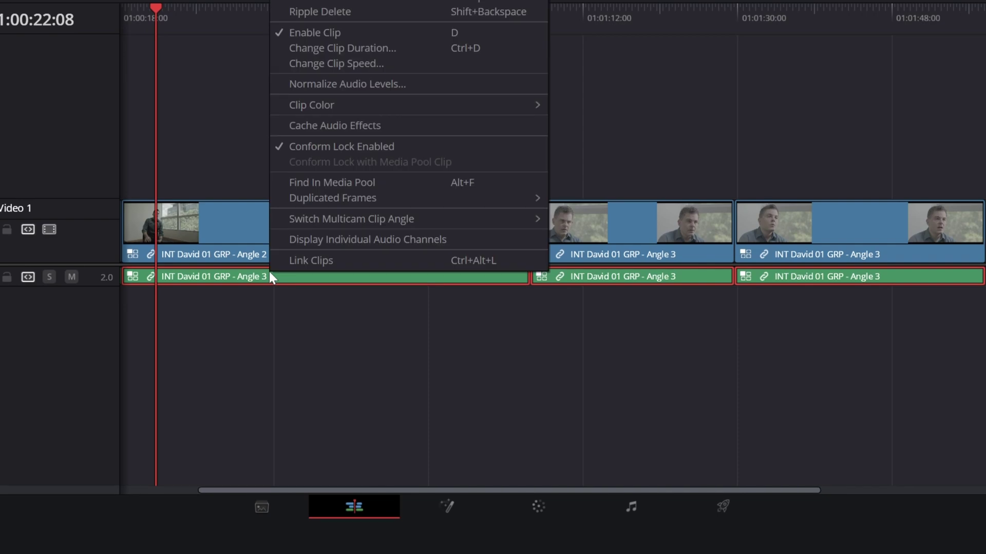
pyautogui.moveTo(413, 219)
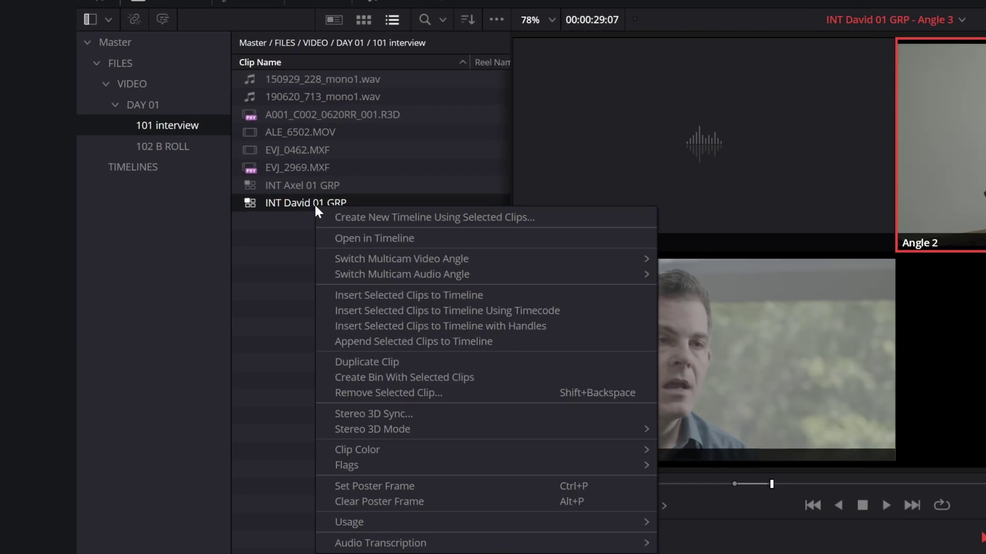
# Switch the multicam clip's audio to Angle 1 and insert it at the playhead with F9.
pyautogui.moveTo(439, 272)
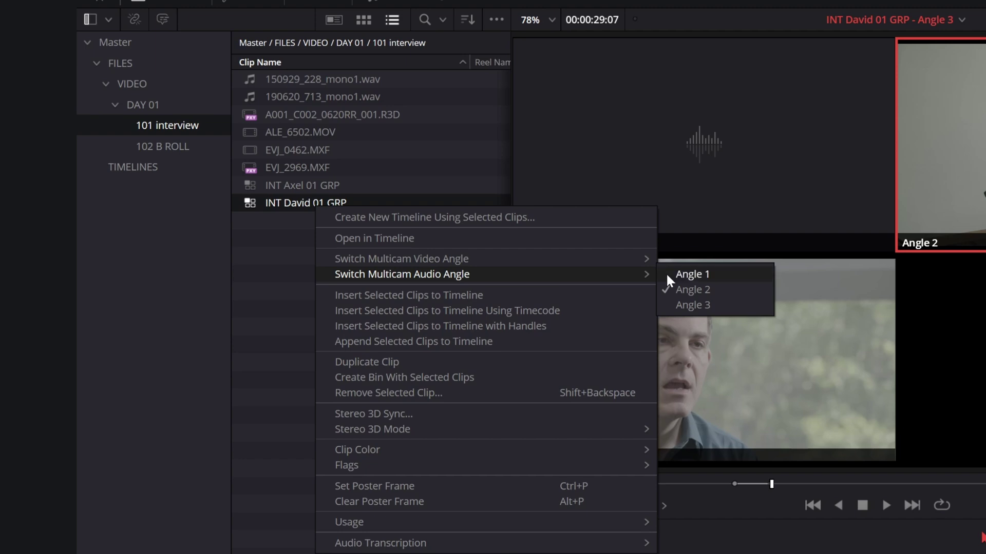
pyautogui.click(691, 274)
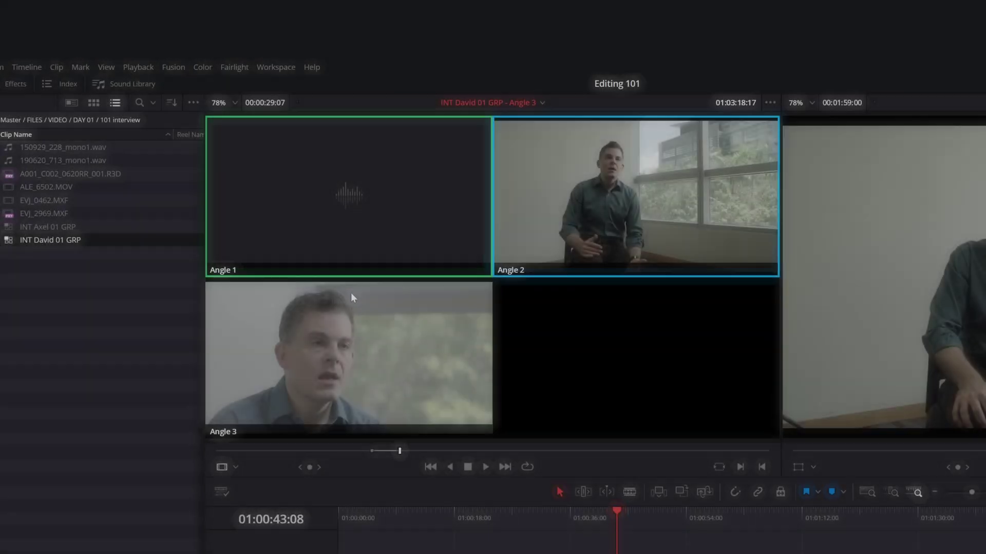
pyautogui.click(375, 226)
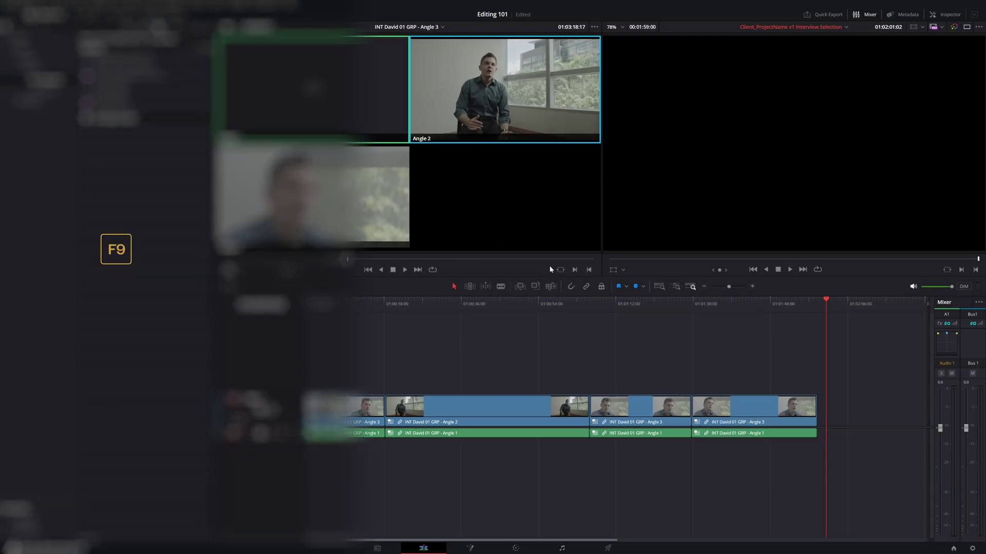
pyautogui.press('F9')
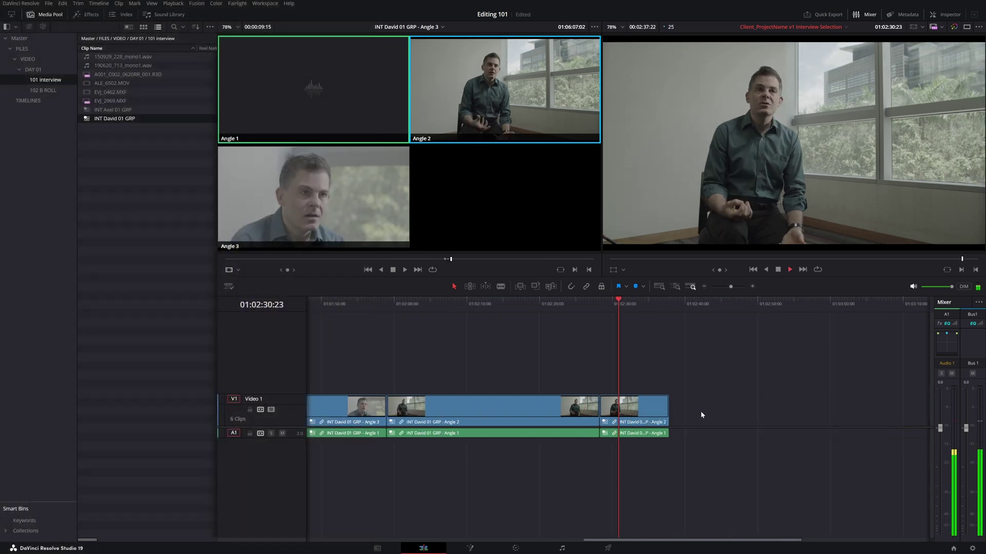
pyautogui.scroll(2, 701, 415)
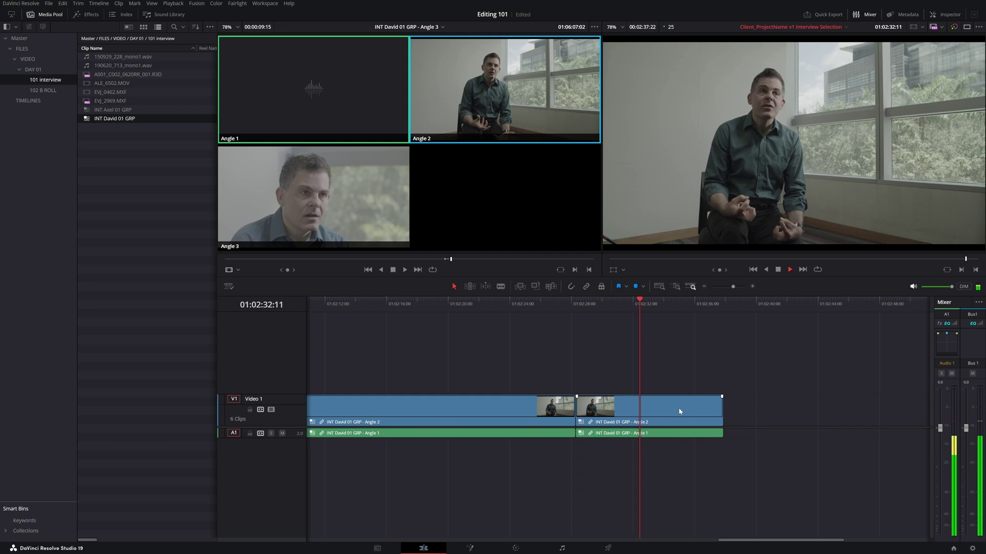
# Stop playback near 01:02:33 and blade the last clip at the playhead.
pyautogui.press('space')
pyautogui.click(682, 410)
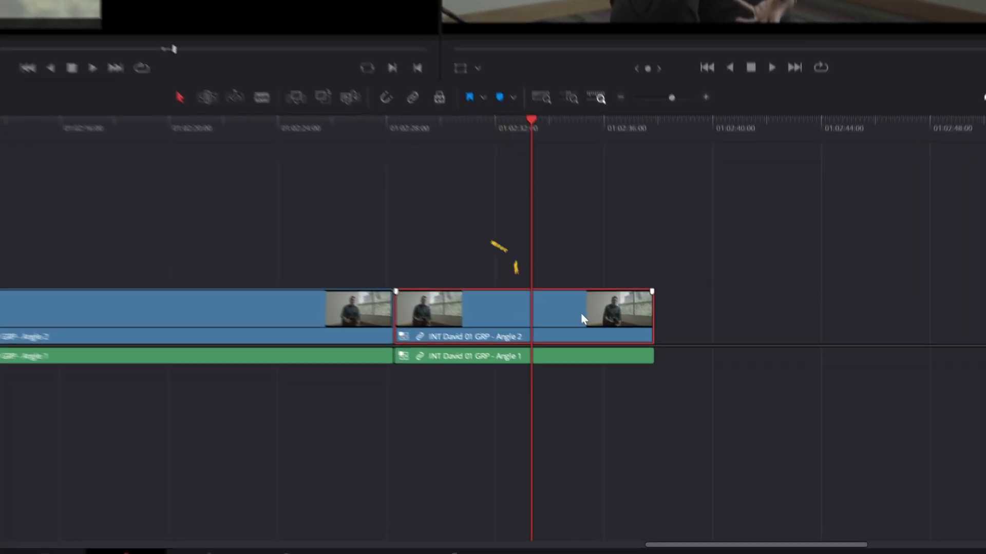
pyautogui.hotkey('ctrl', 'b')
# Switch the piece after the cut to Angle 3 and play back across the cut.
pyautogui.click(550, 285)
pyautogui.rightClick(550, 284)
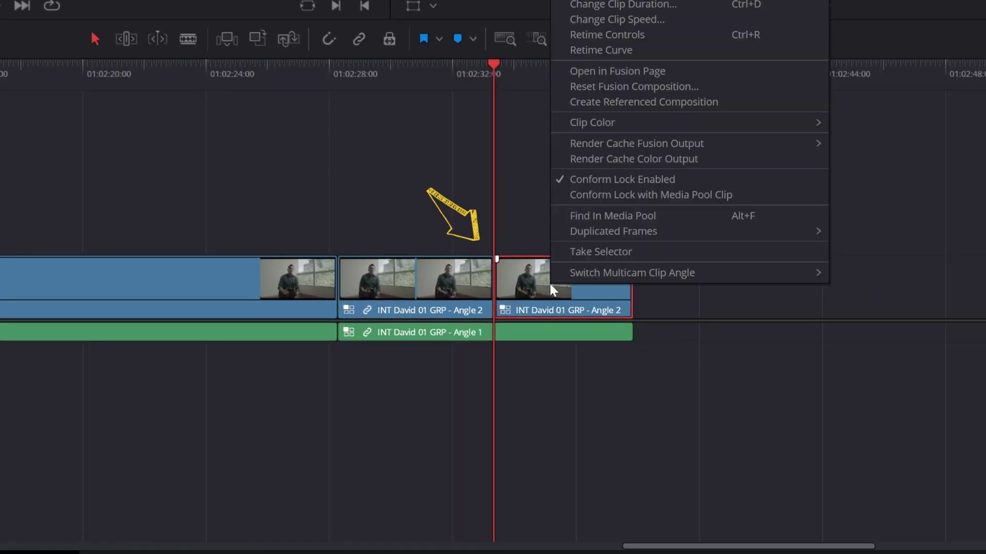
pyautogui.moveTo(647, 269)
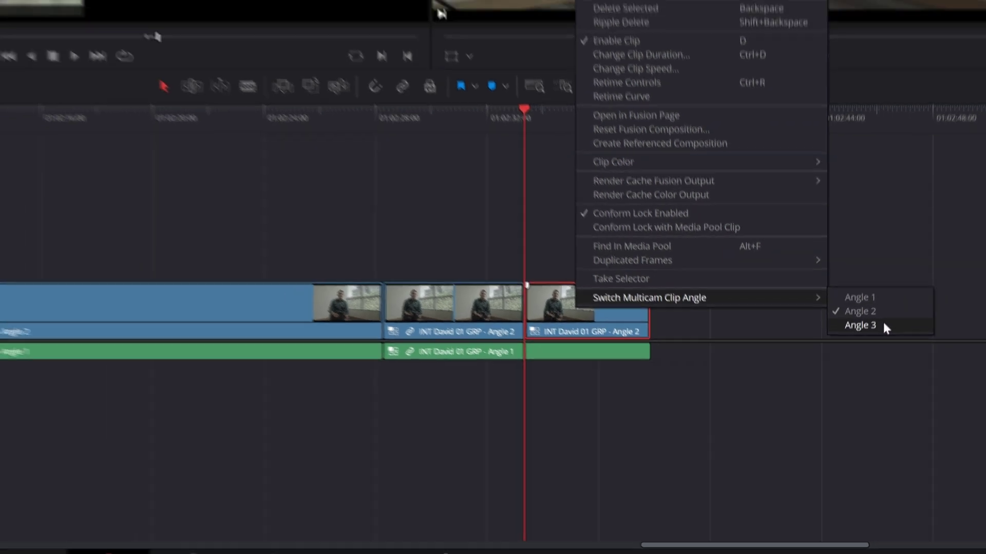
pyautogui.click(866, 303)
pyautogui.click(342, 68)
pyautogui.press('space')
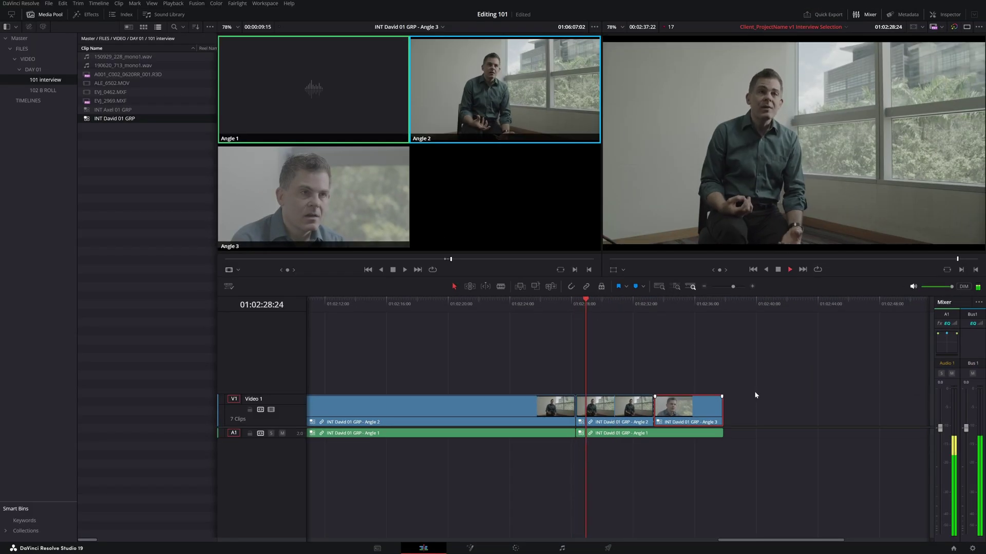